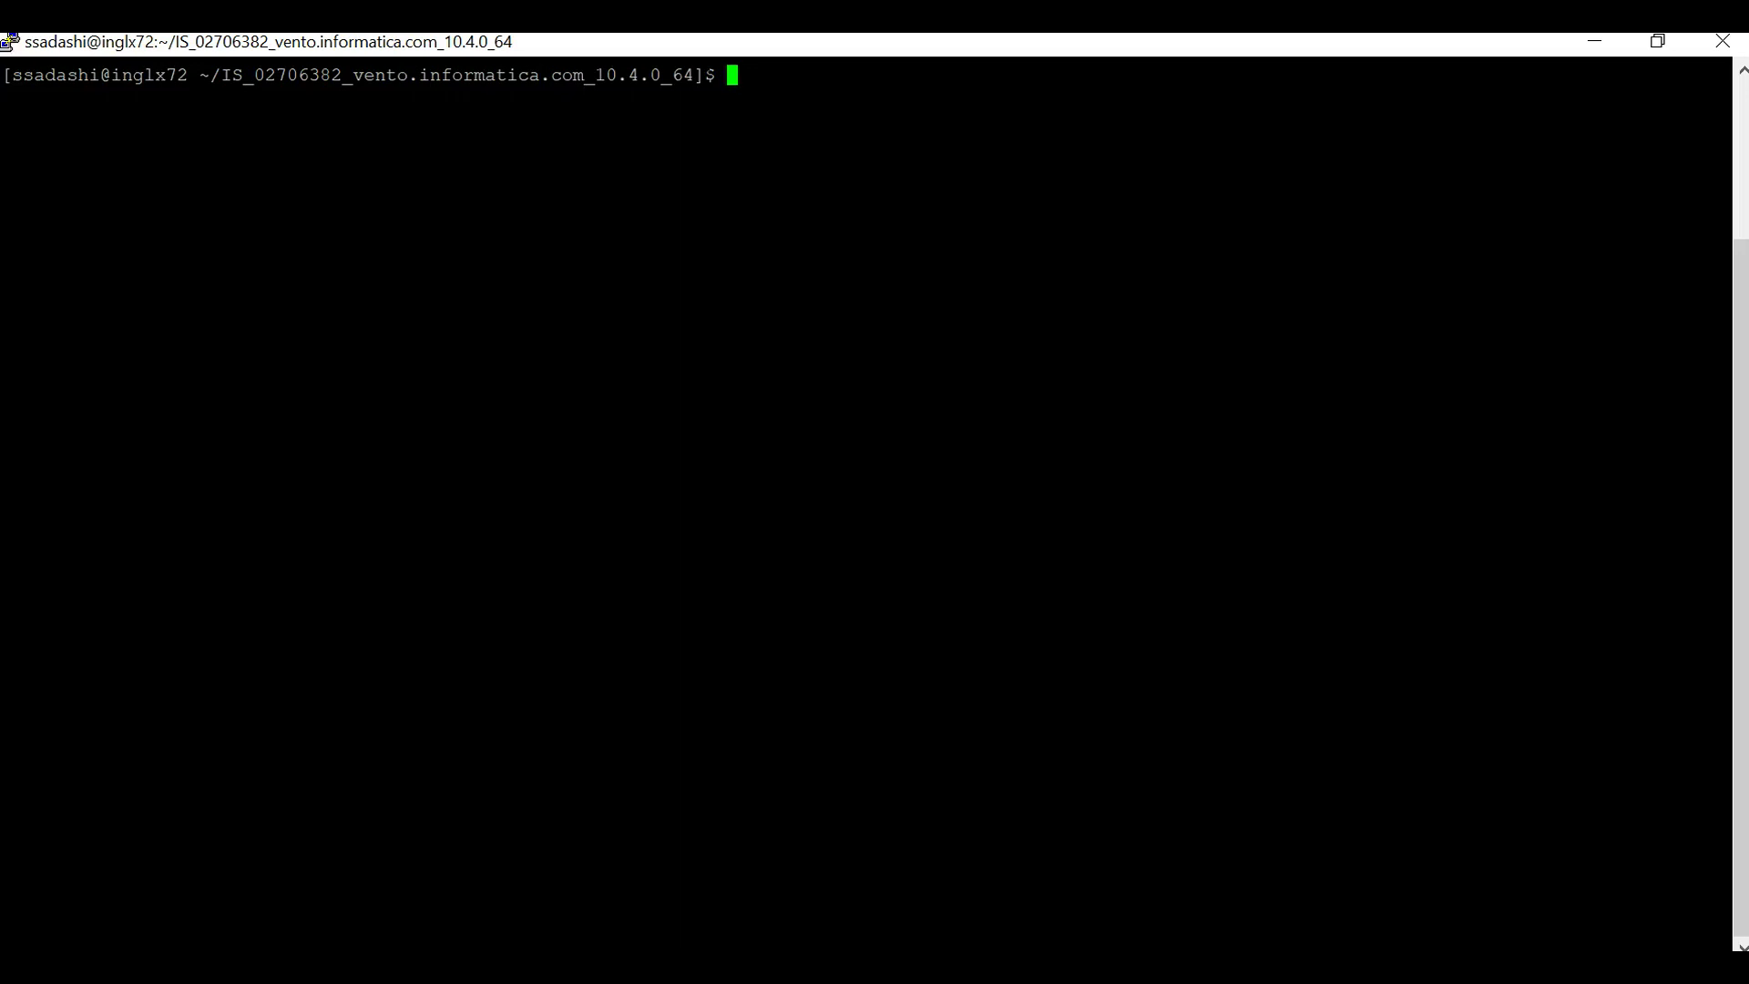
pyautogui.write('cd $INFA_HOME/tools/deb')
# Change into $INFA_HOME/tools/debugtools and list its contents with ls -lrt.
pyautogui.press('Tab')
pyautogui.press('Return')
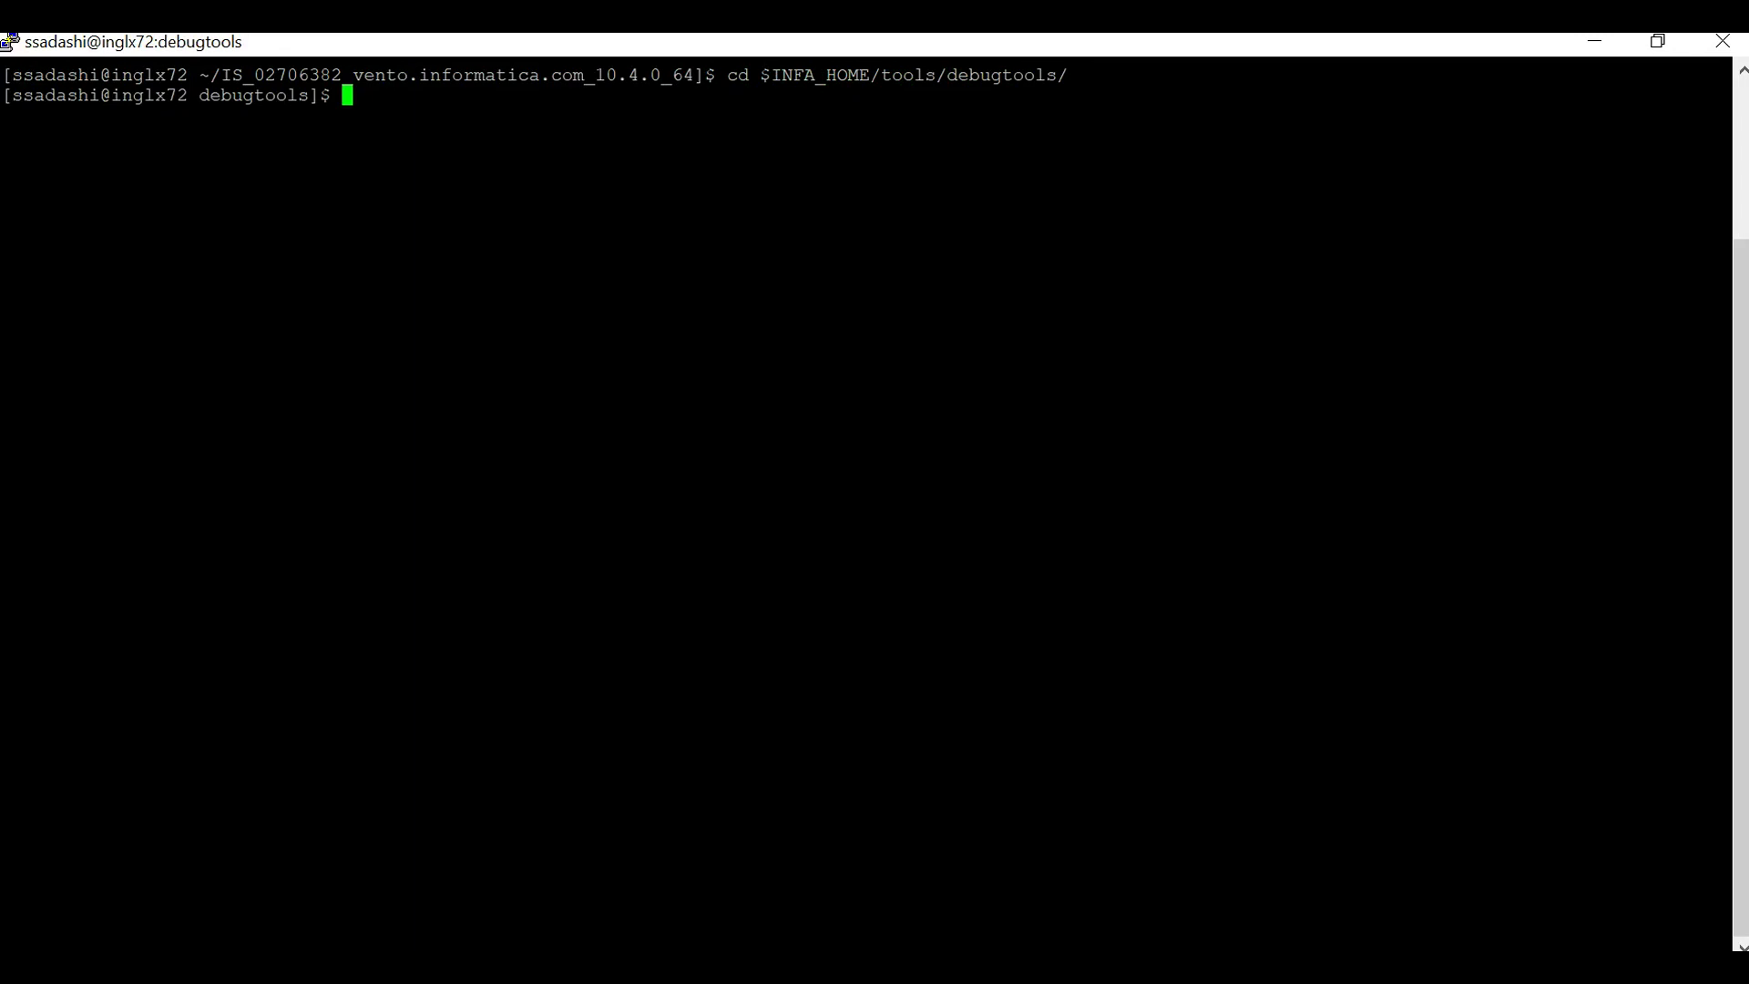
pyautogui.write('ls -lrt')
pyautogui.press('Return')
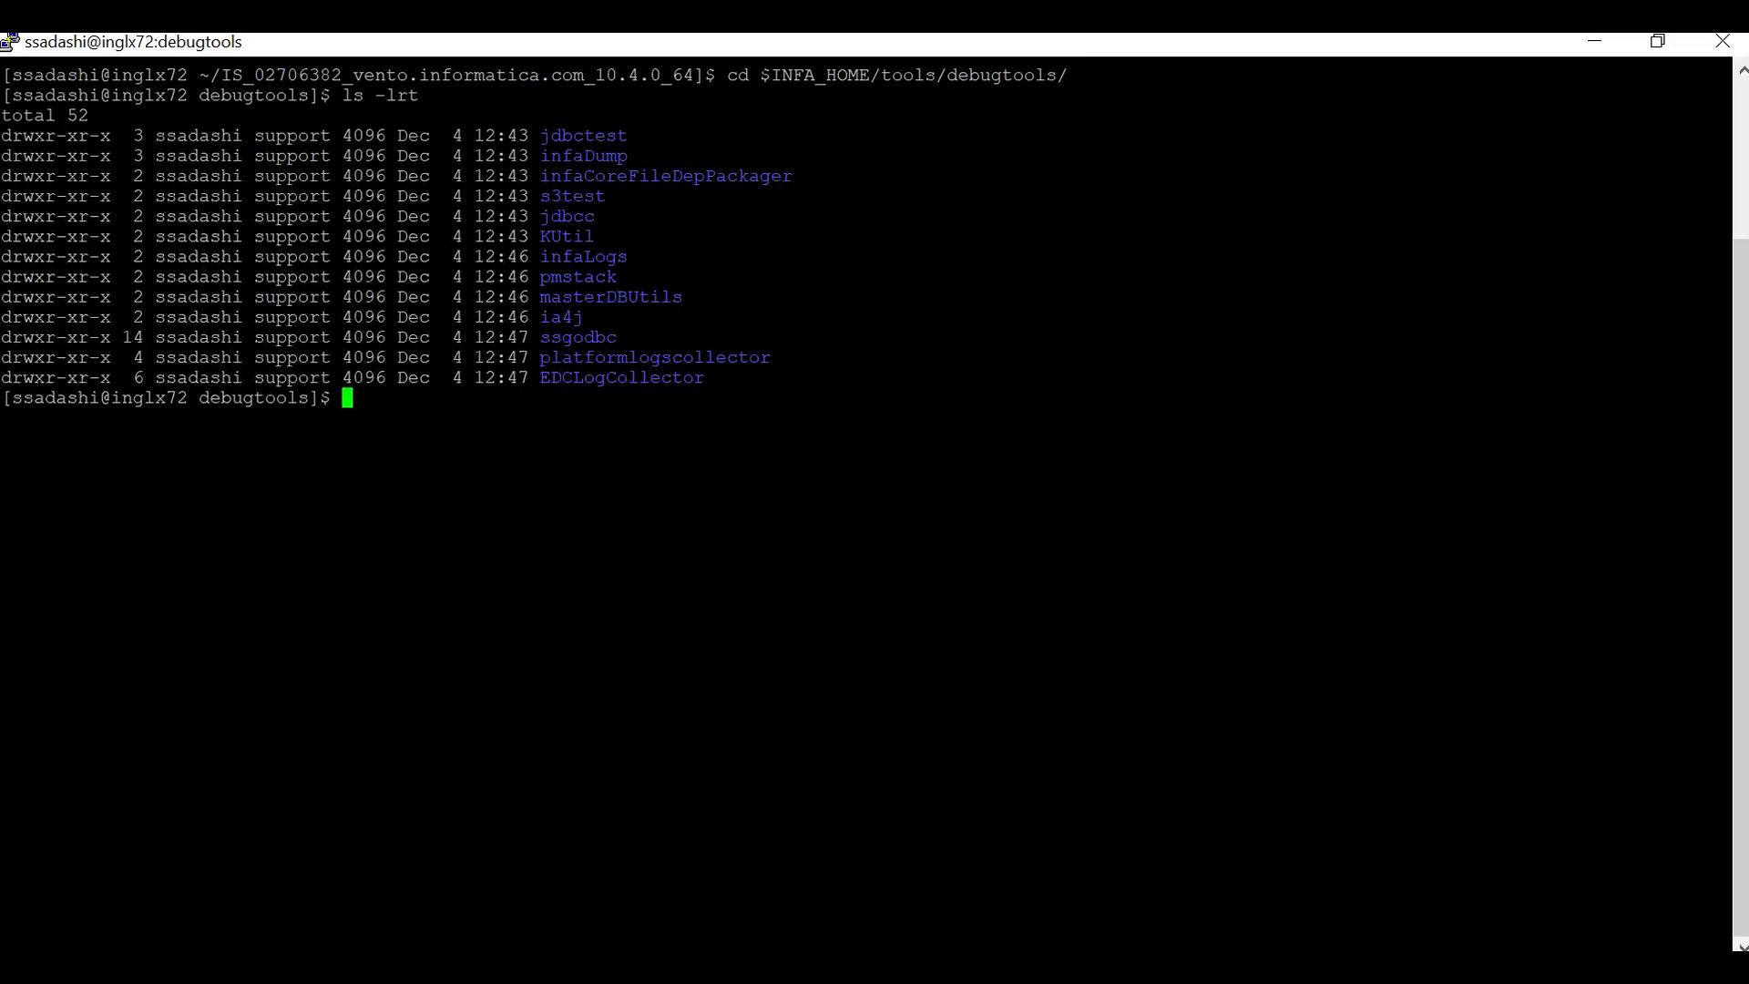
# Enter jdbctest, list its lib folder and JDBCTest.sh, and copy the script name.
pyautogui.doubleClick(561, 136)
pyautogui.write('cd jdbctest')
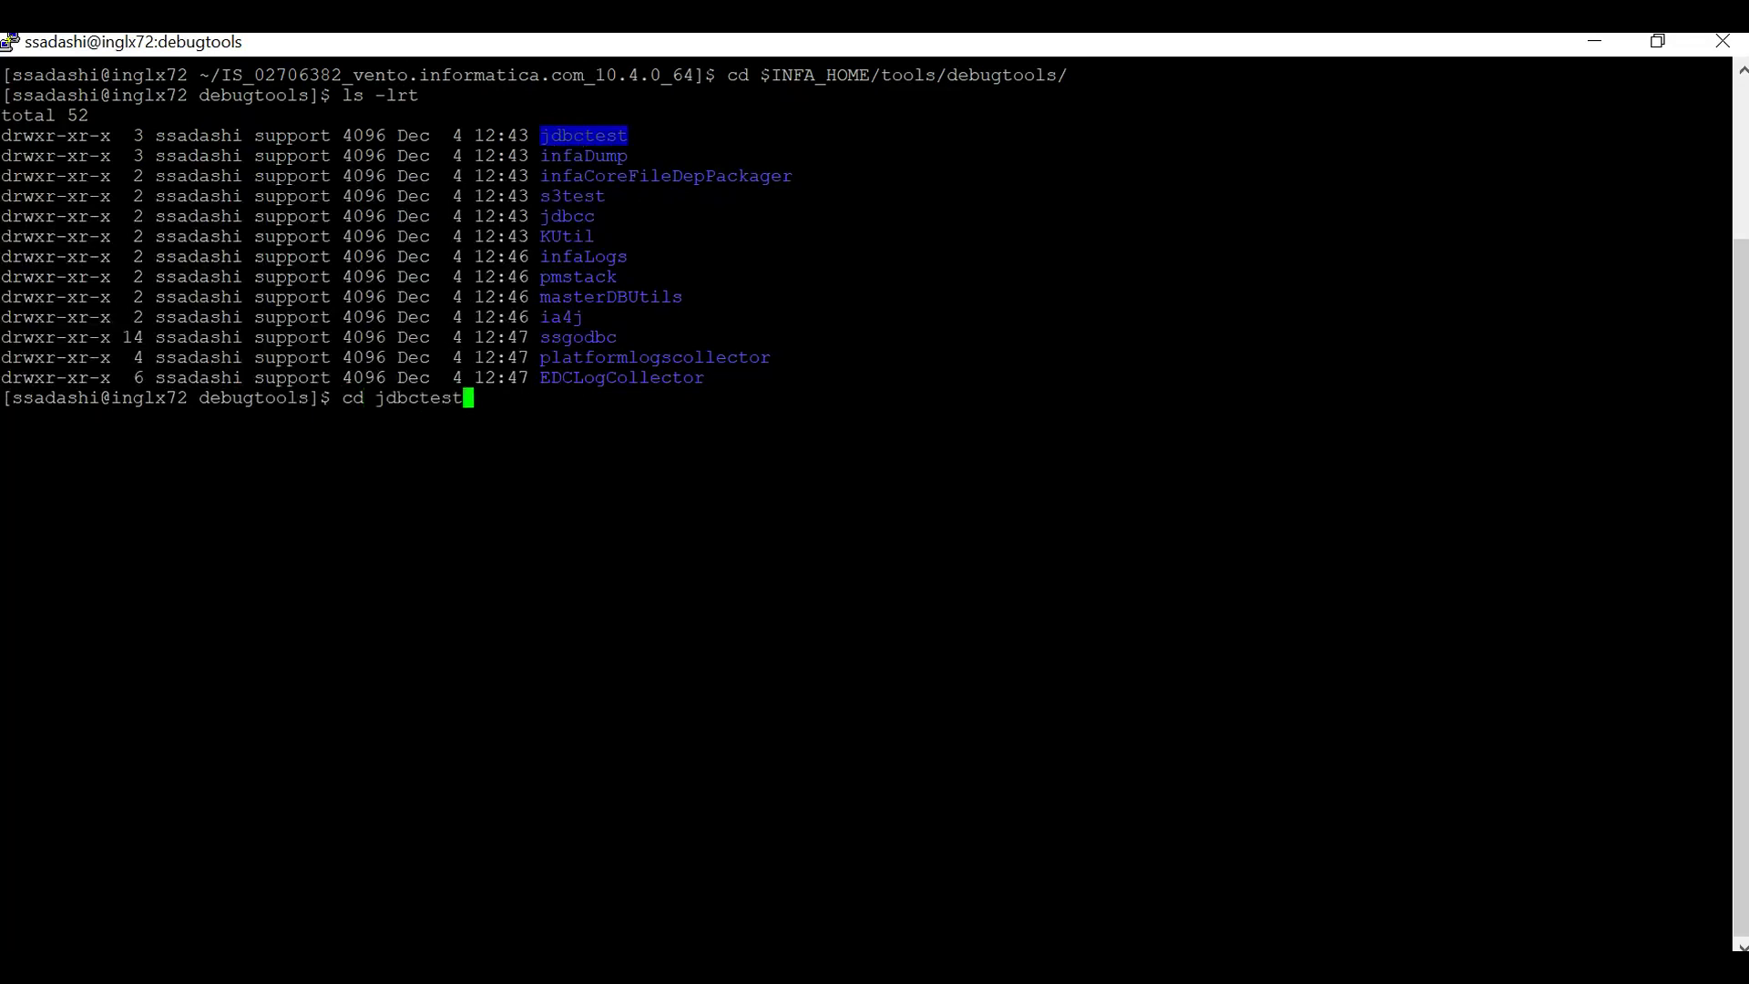
pyautogui.press('Return')
pyautogui.write('ls -lrt')
pyautogui.press('Return')
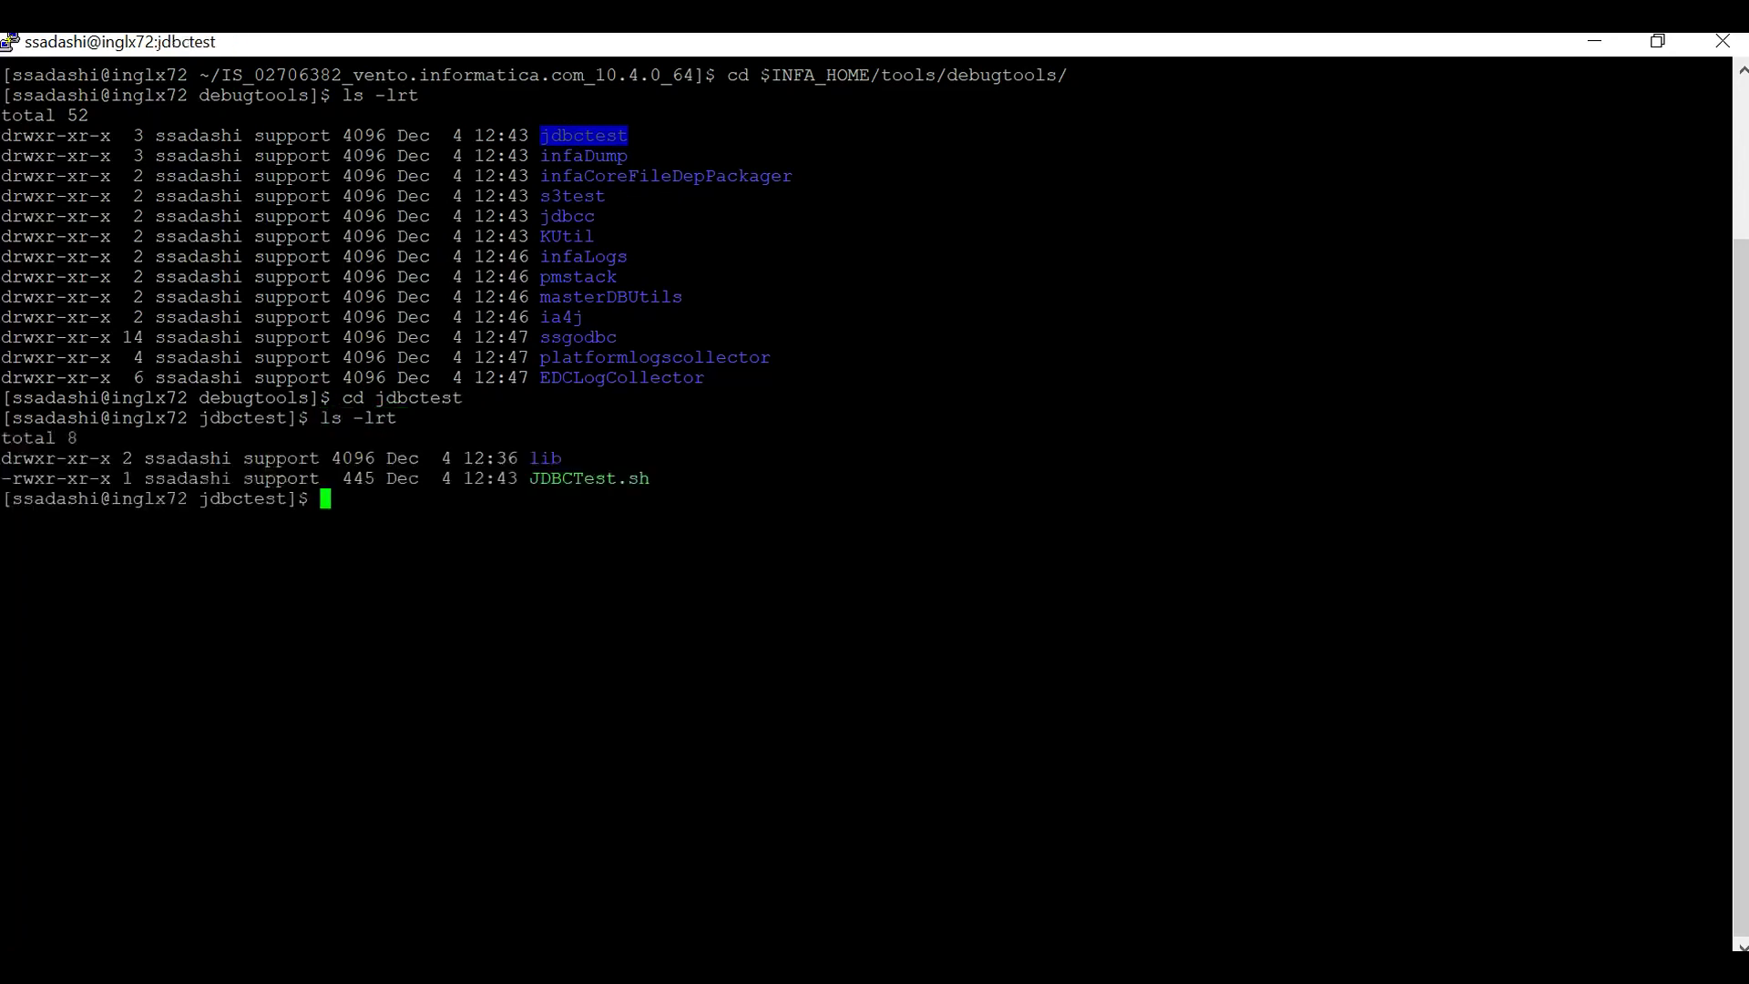
pyautogui.doubleClick(574, 478)
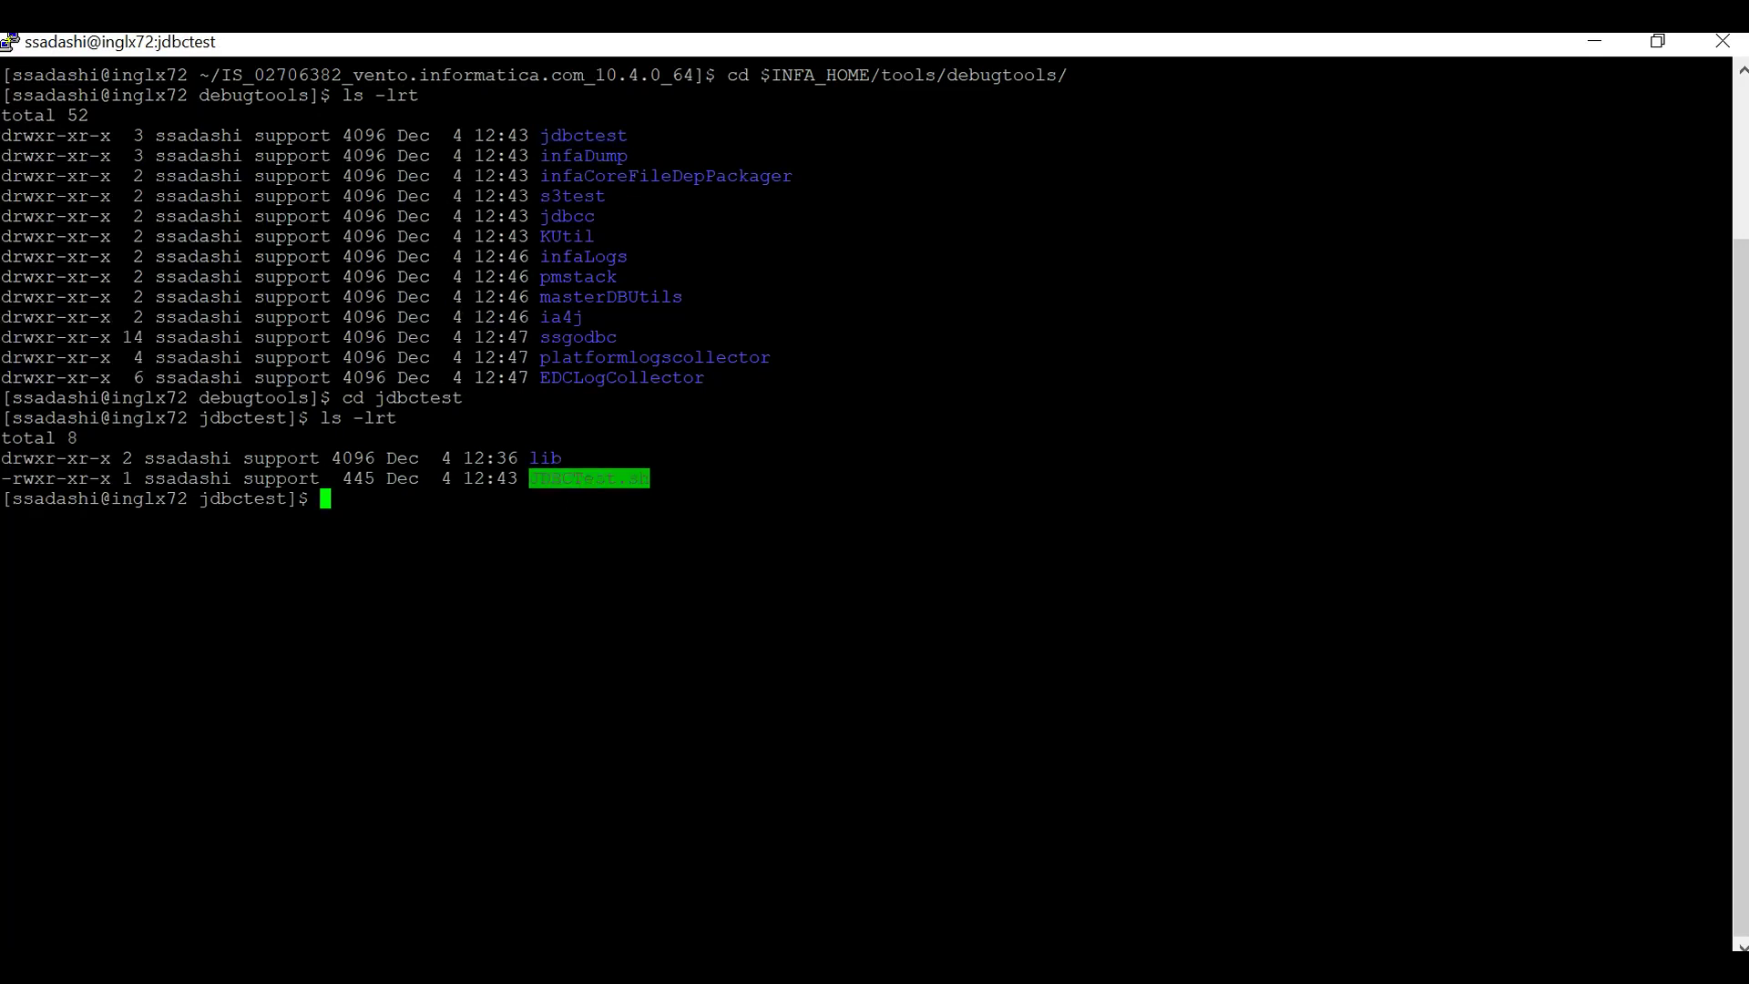
pyautogui.write('./')
pyautogui.doubleClick(588, 479)
# Run ./JDBCTest.sh for ORACLE with host bluebird, port 1521 and SID orcl.
pyautogui.rightClick(587, 478)
pyautogui.press('Return')
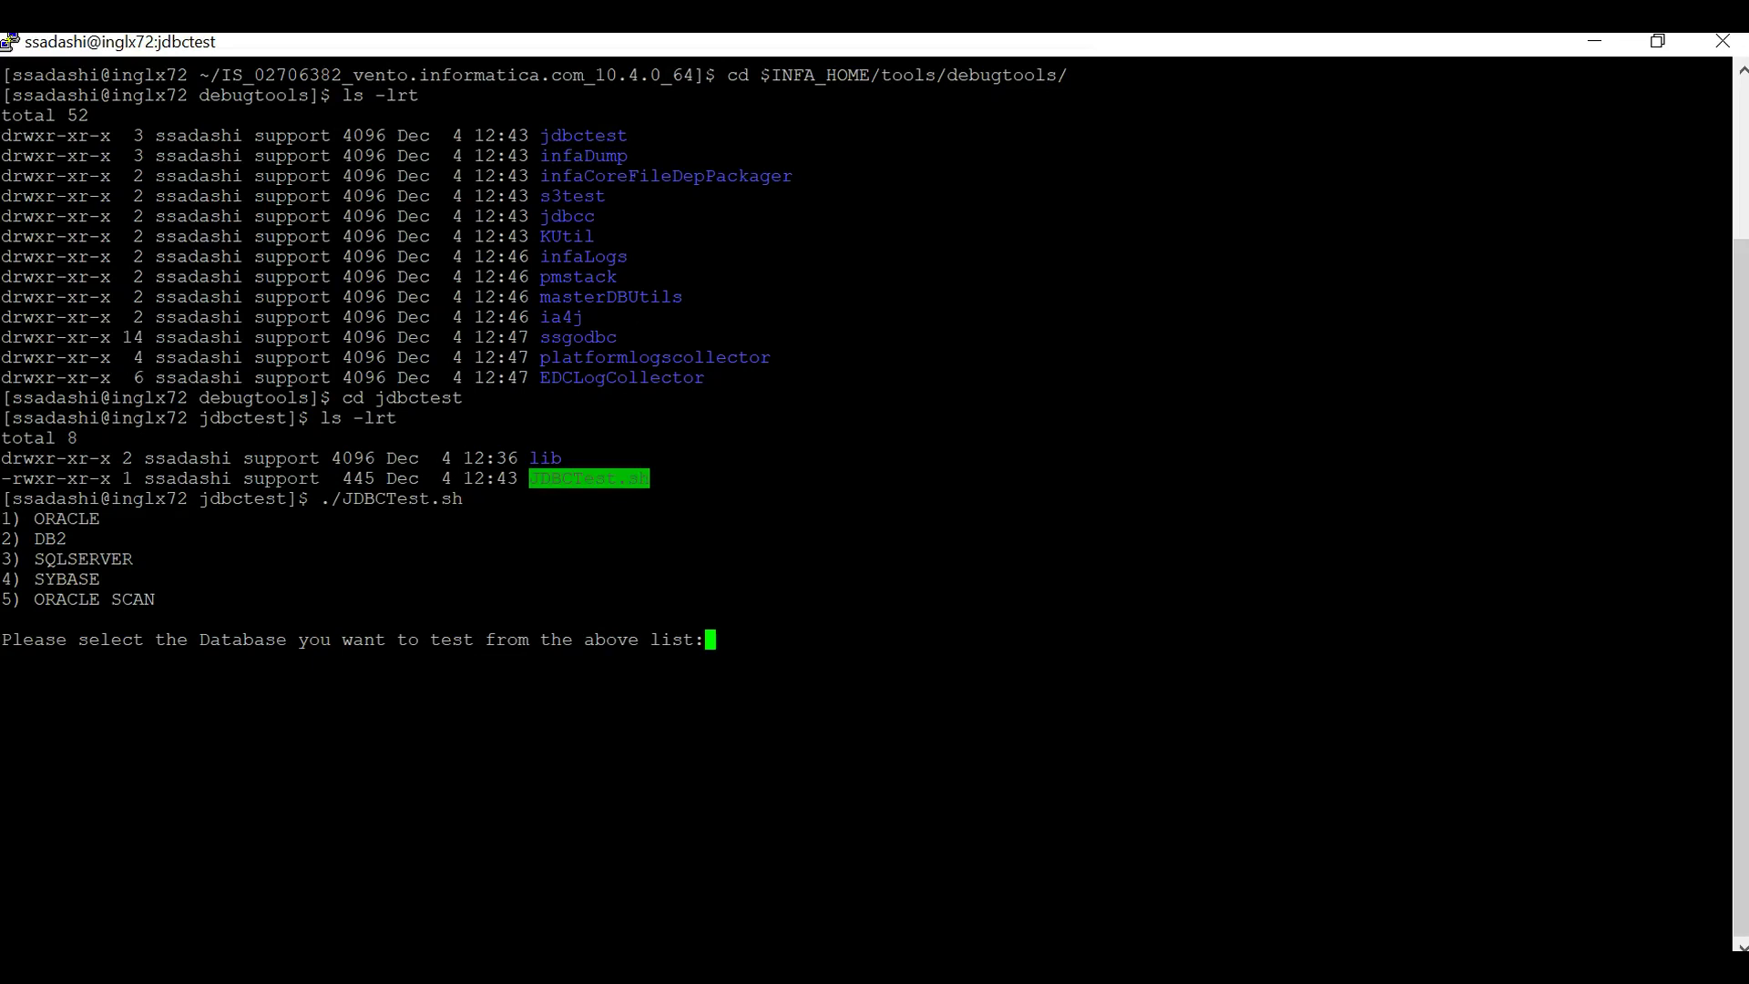
pyautogui.press('Return')
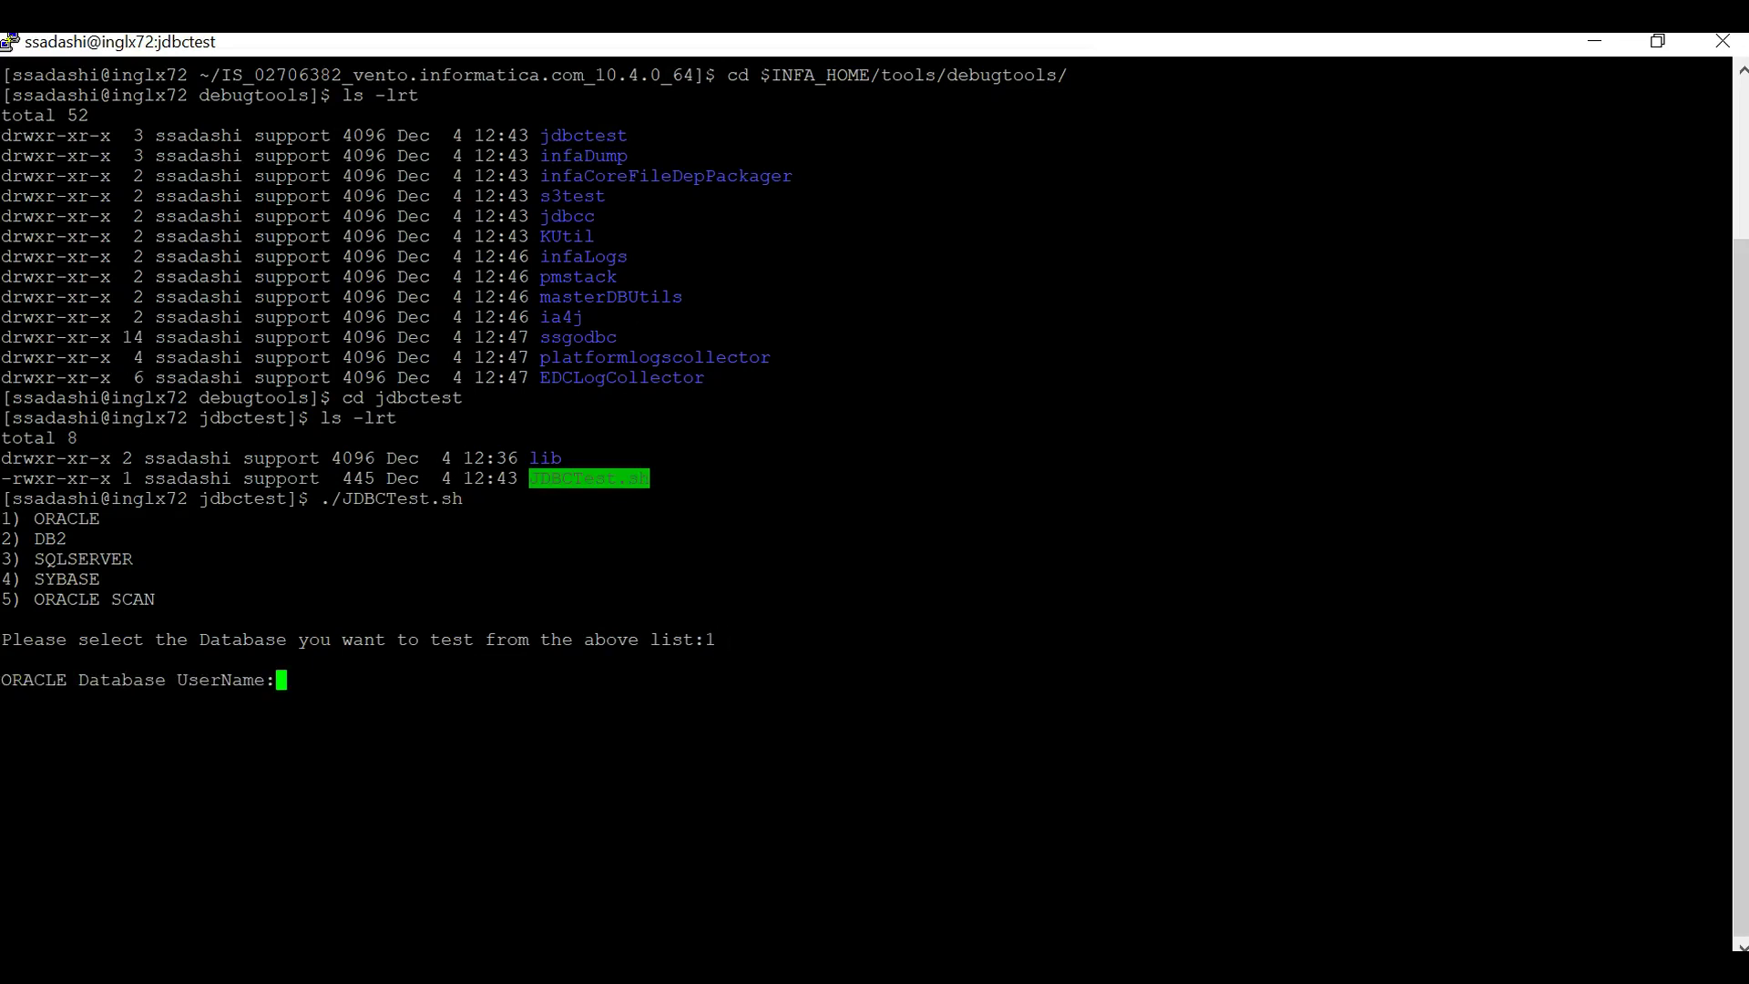
pyautogui.press('Return')
pyautogui.press('Return')
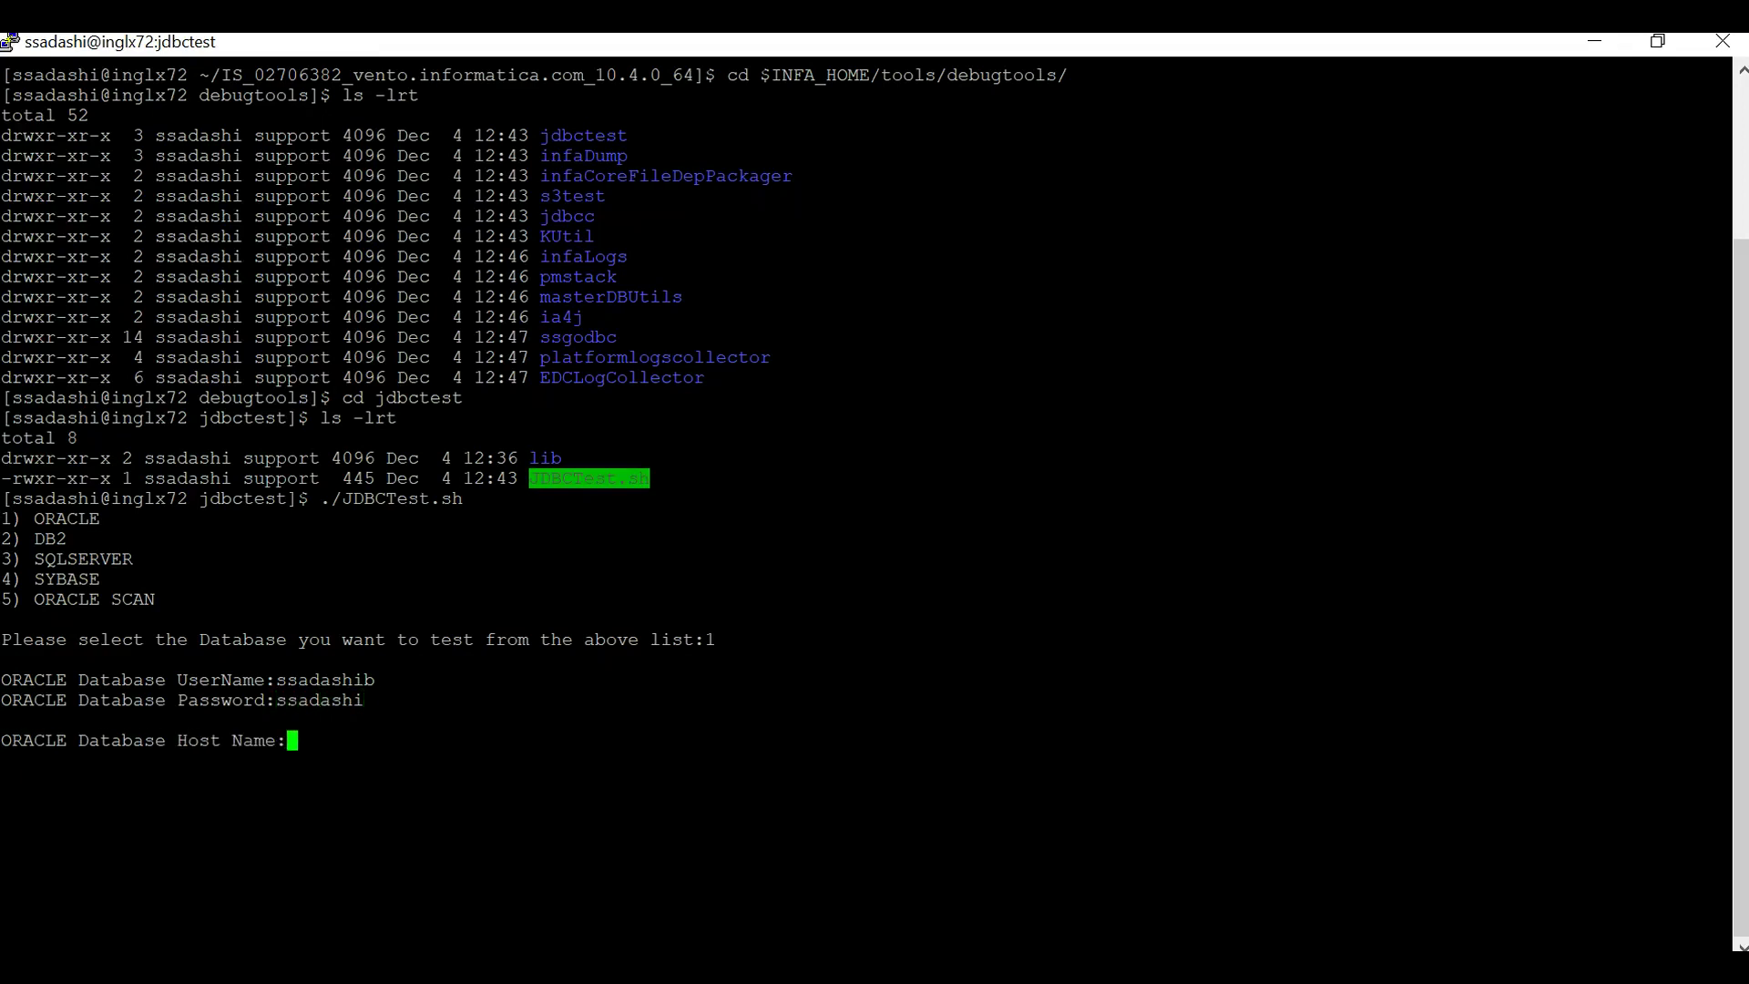
pyautogui.press('Return')
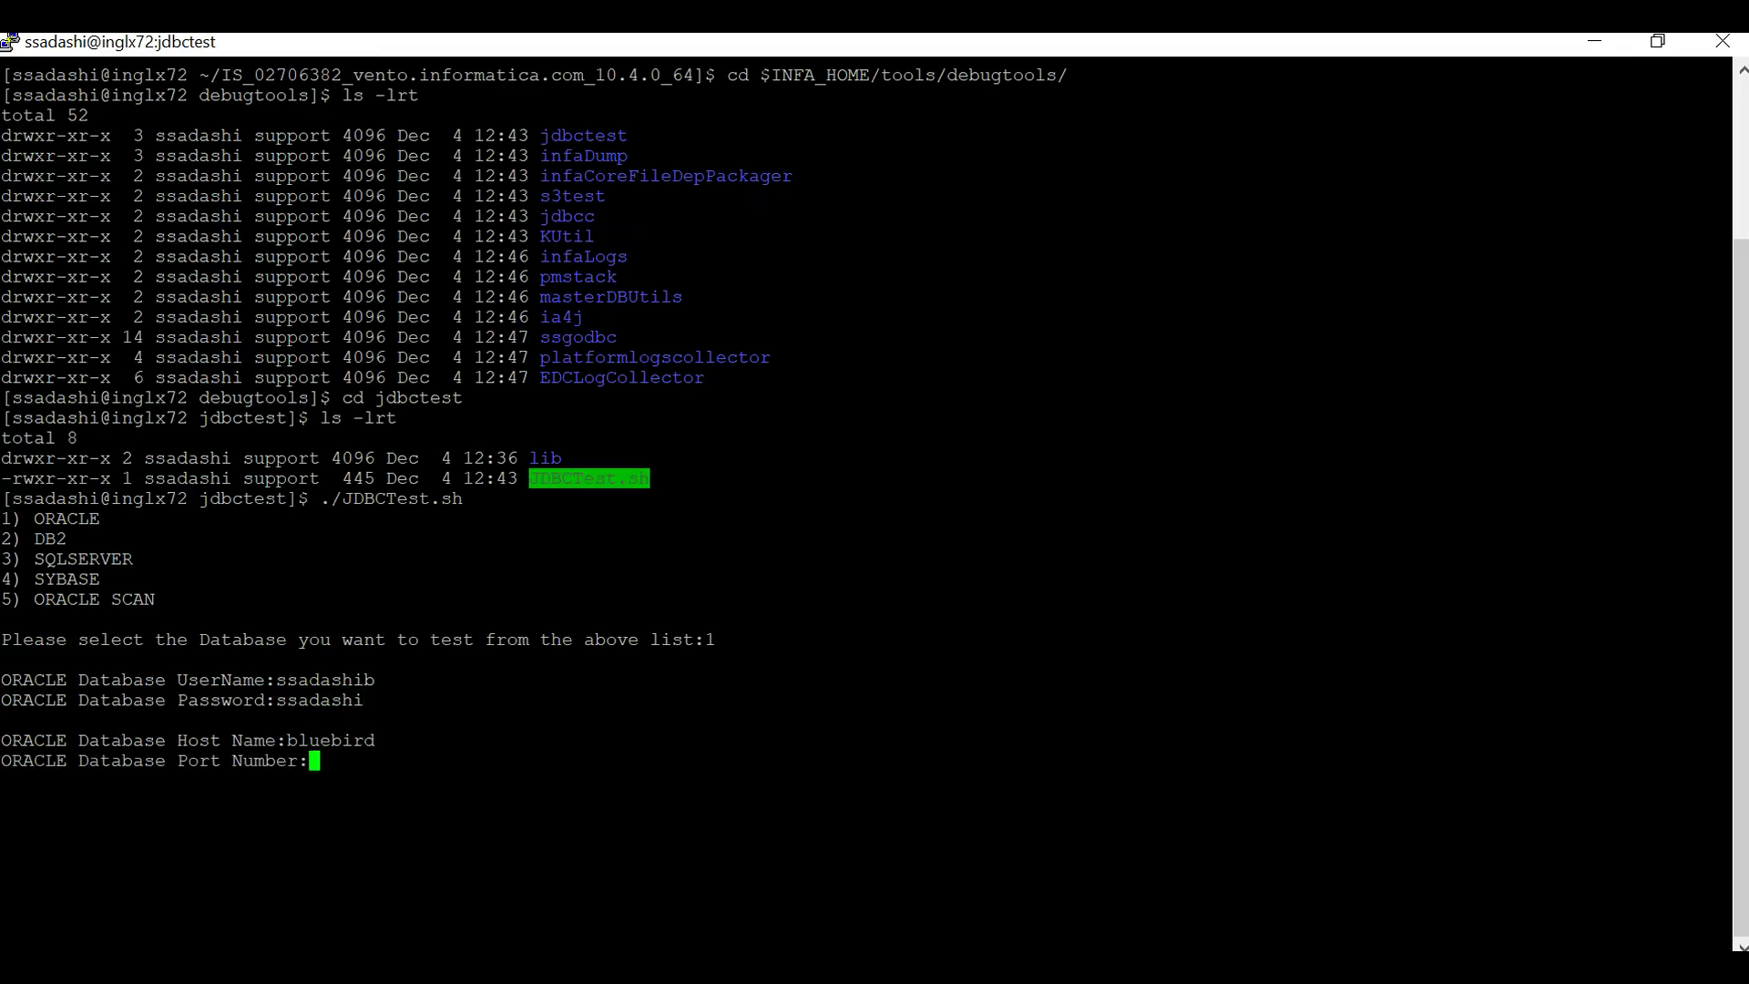
pyautogui.press('Return')
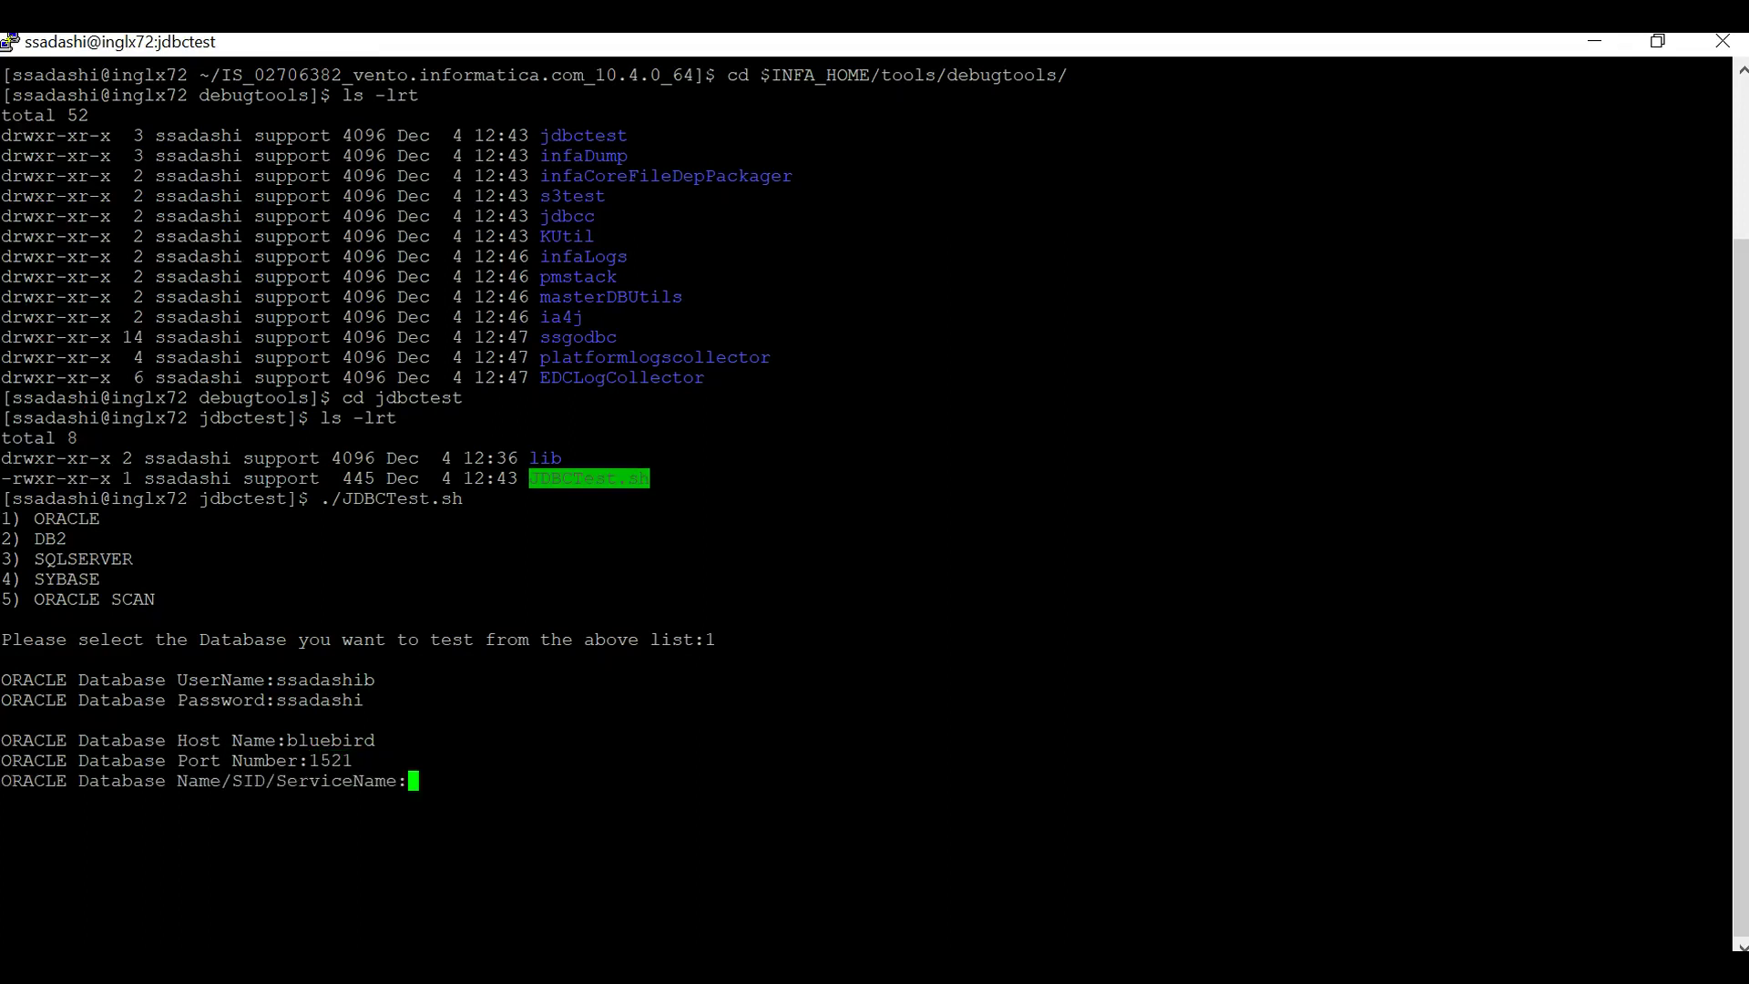
pyautogui.press('Return')
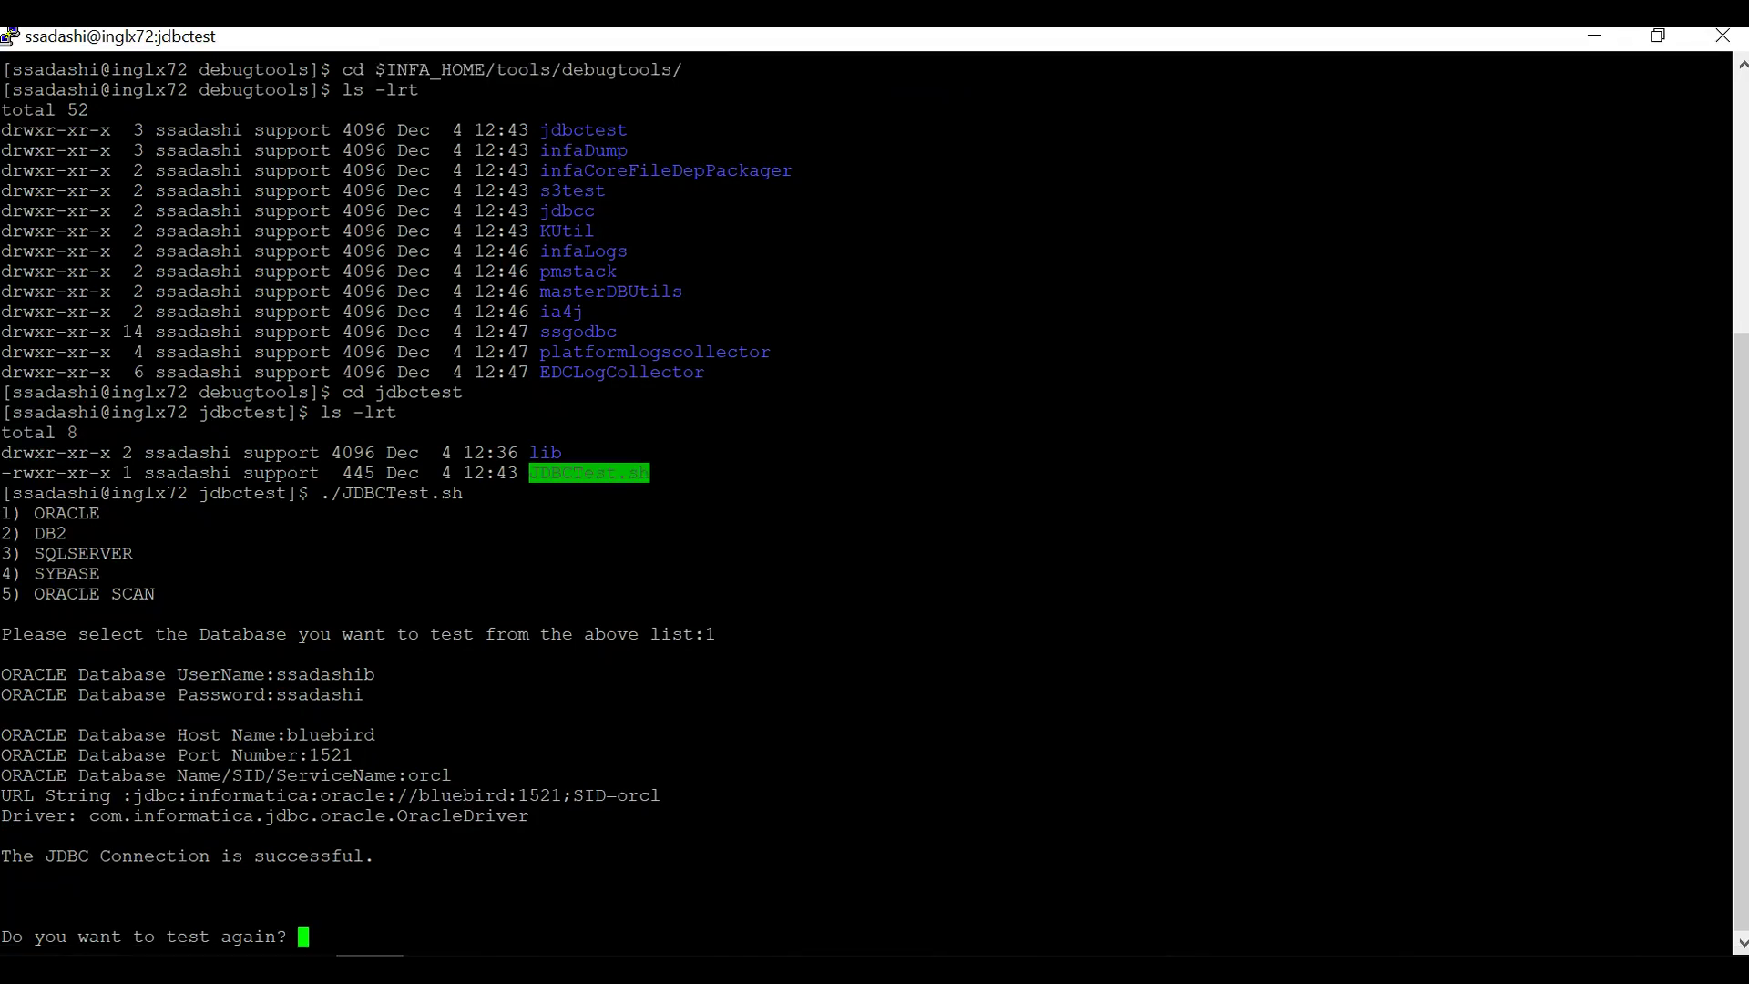
pyautogui.press('Return')
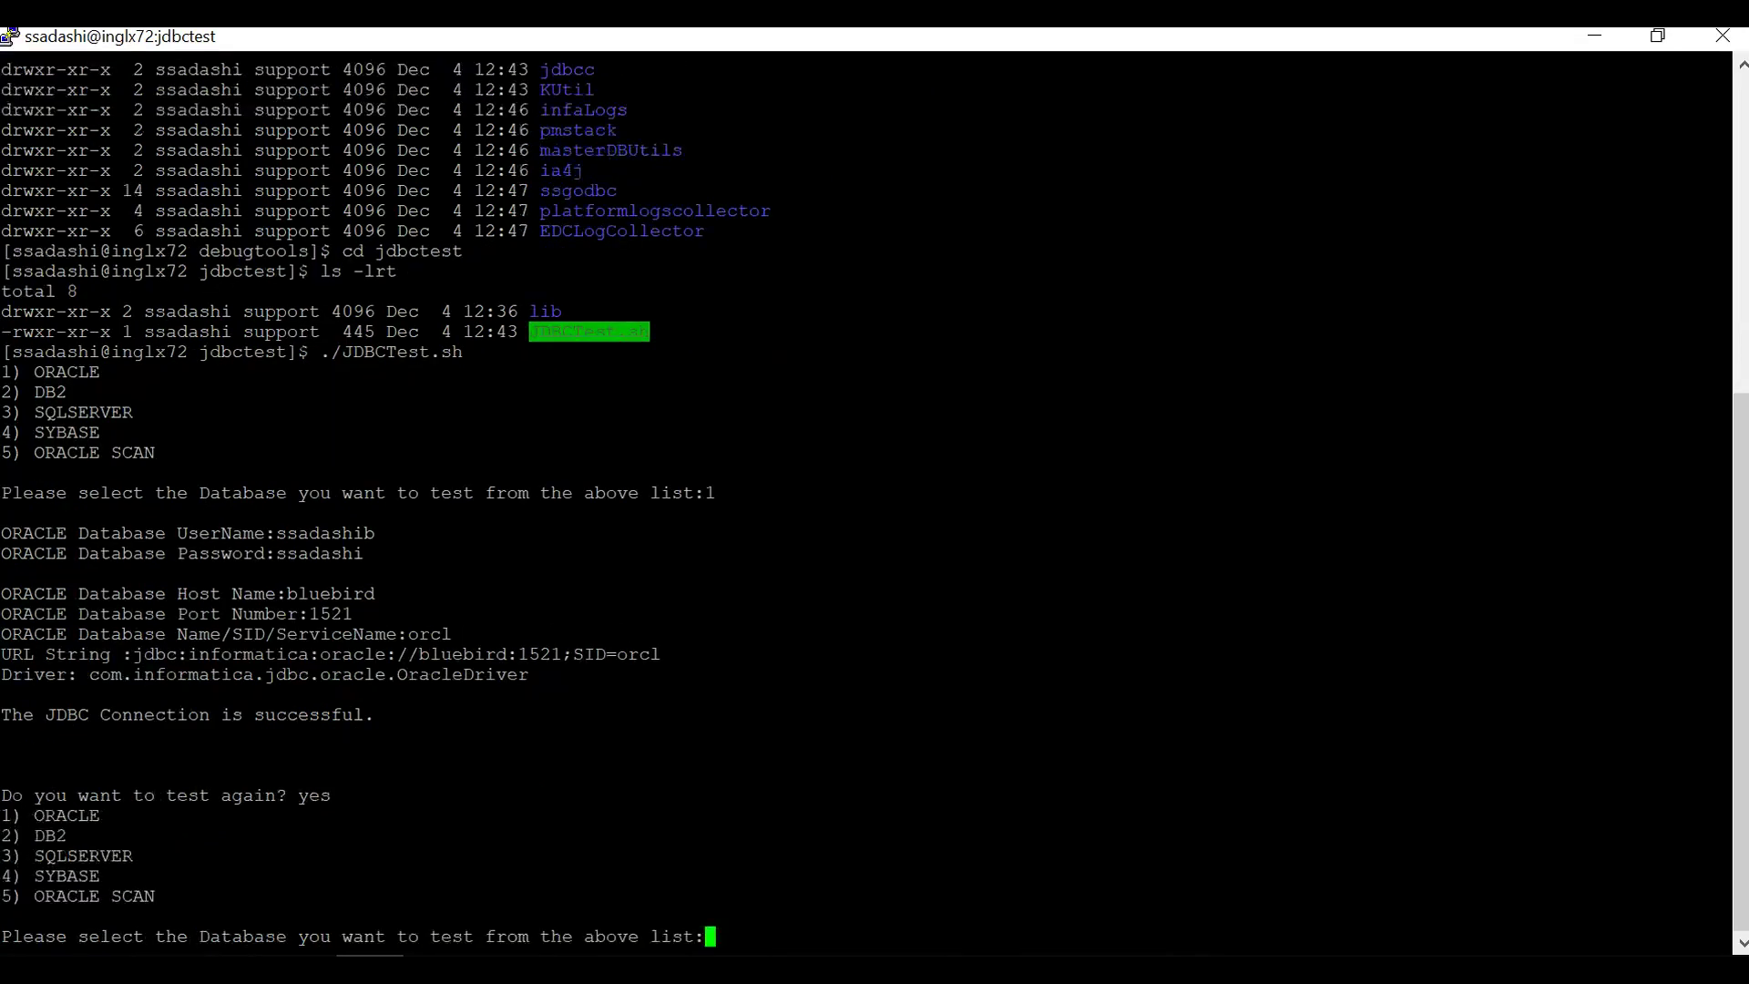
pyautogui.press('Return')
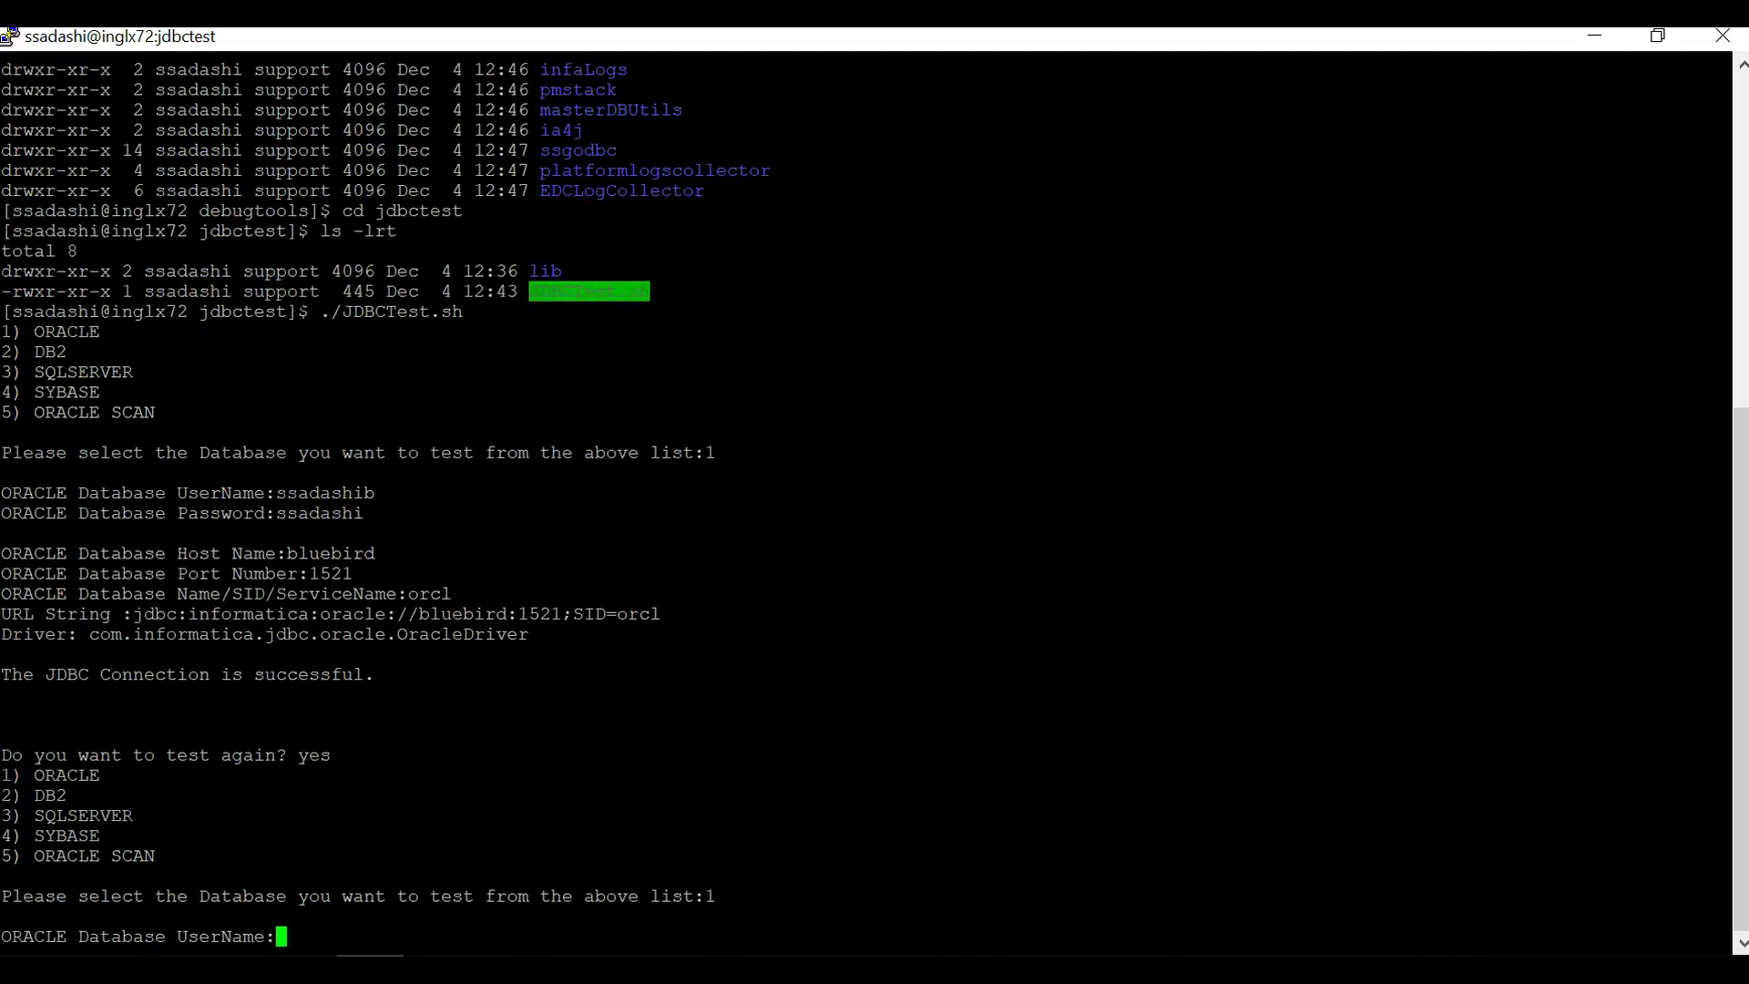
pyautogui.press('Return')
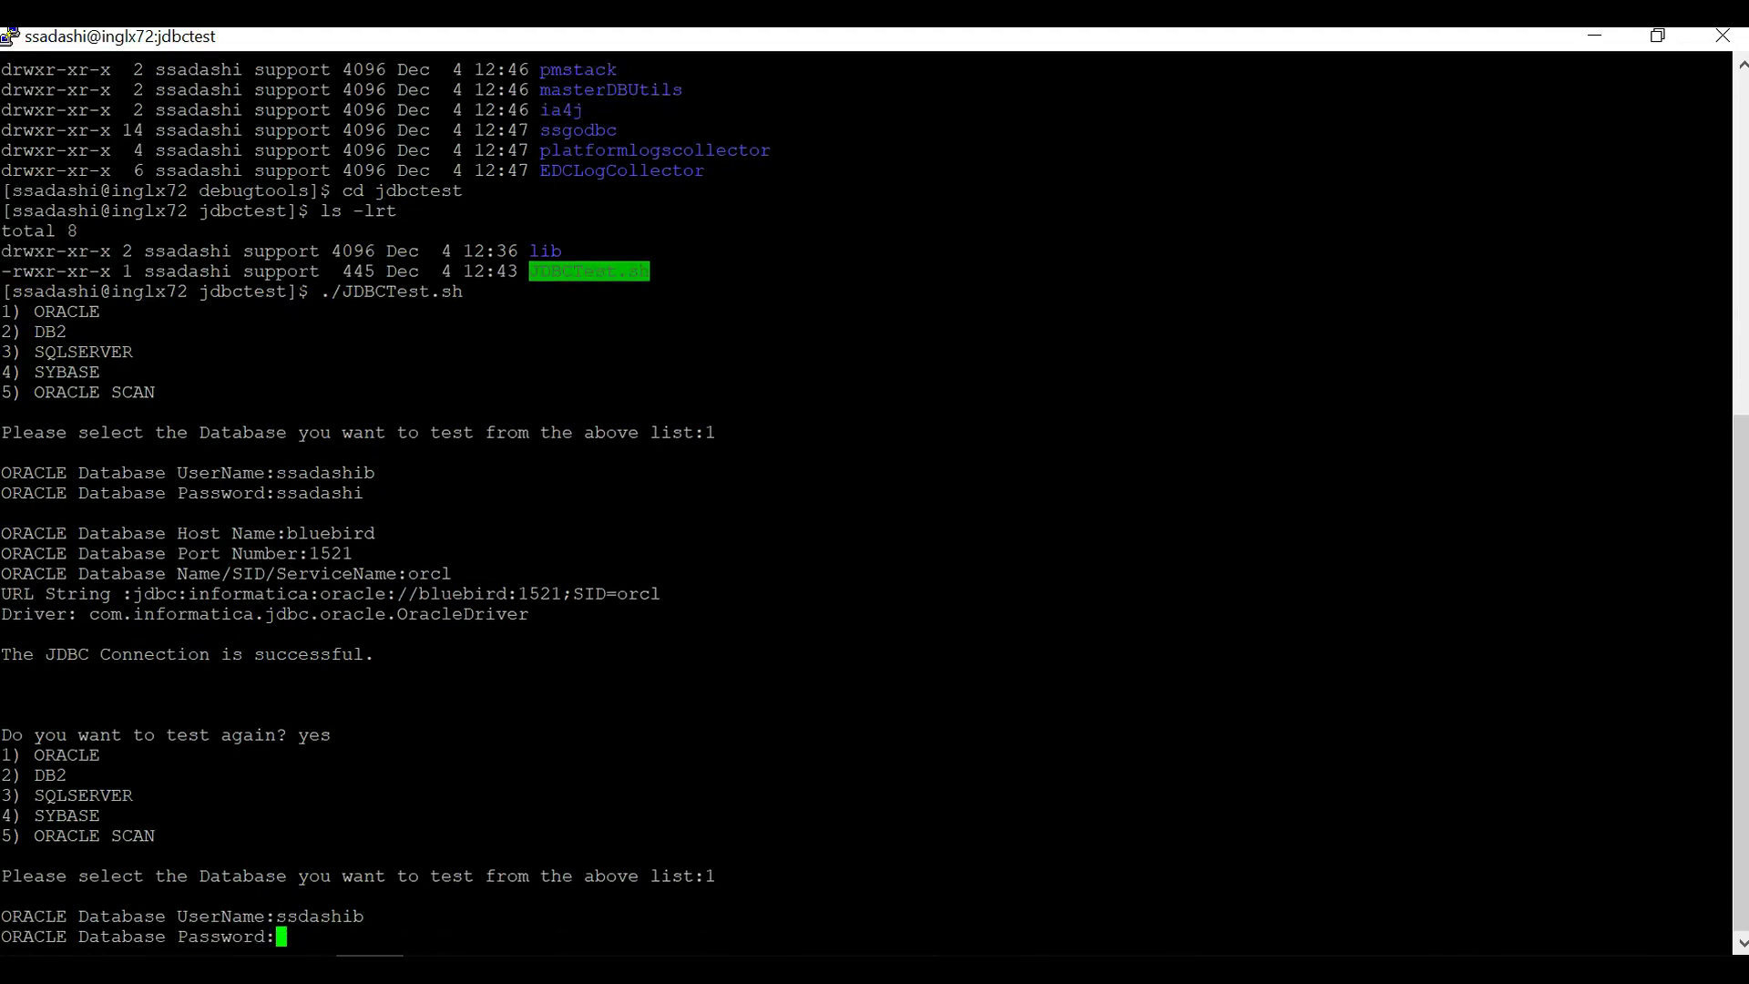
pyautogui.press('Return')
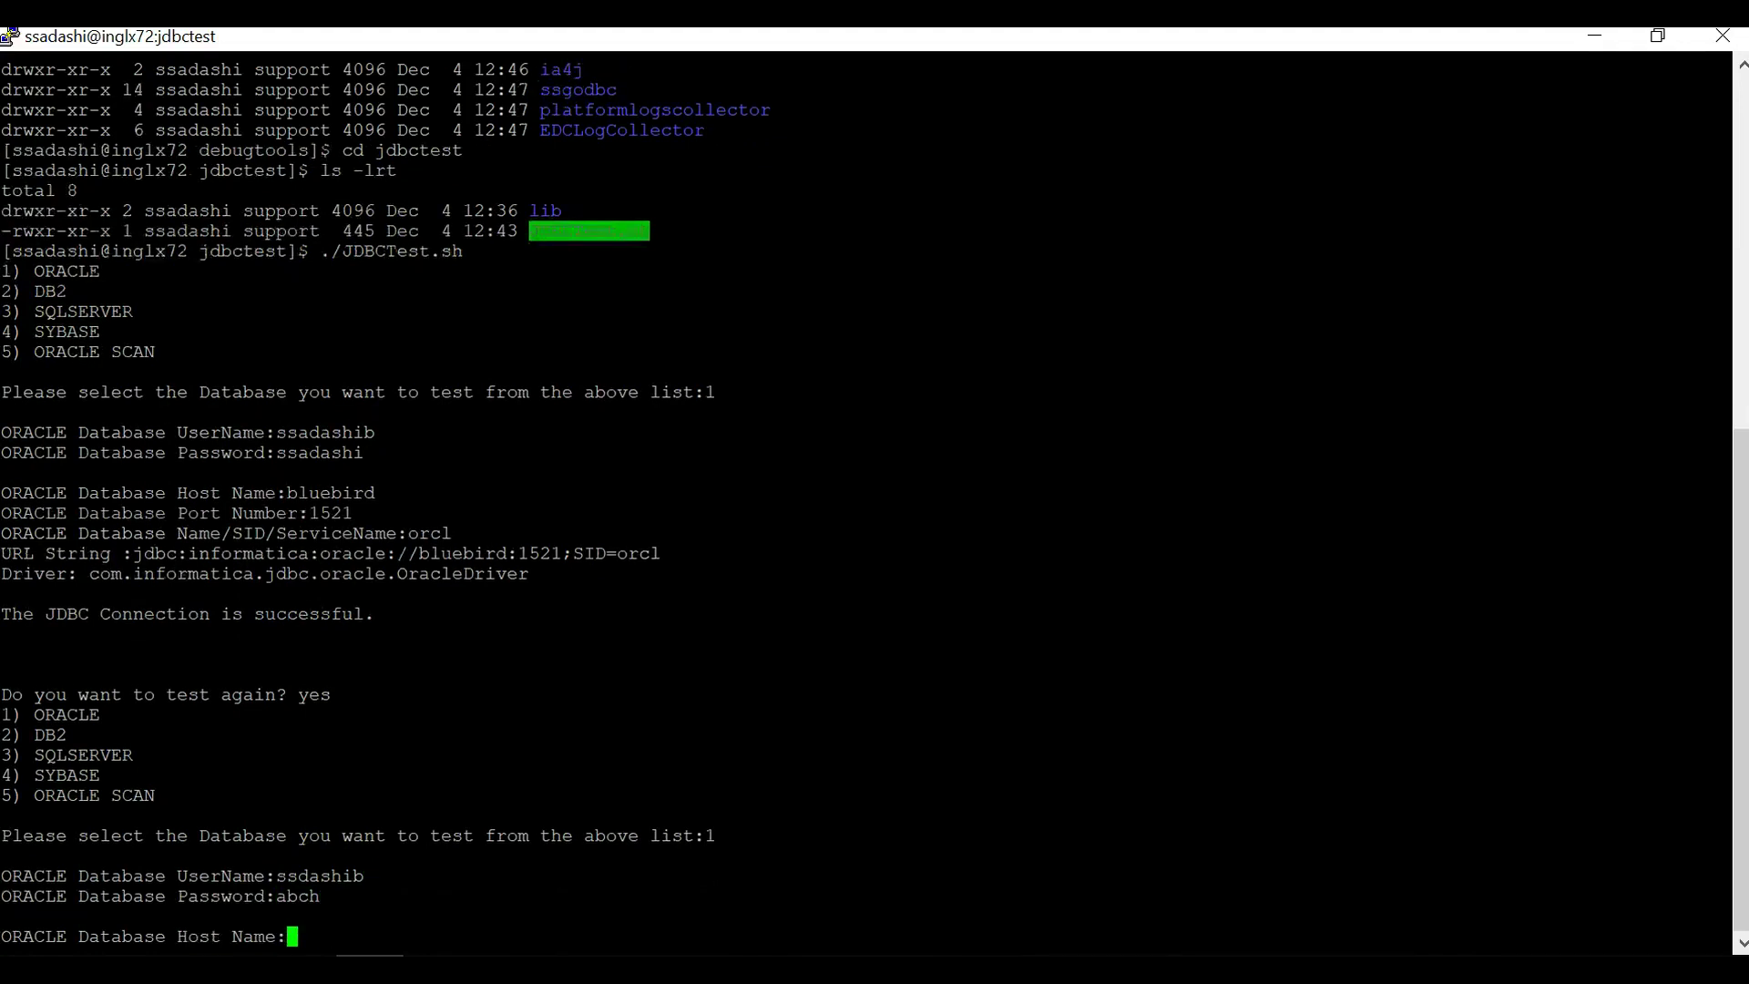
pyautogui.press('Return')
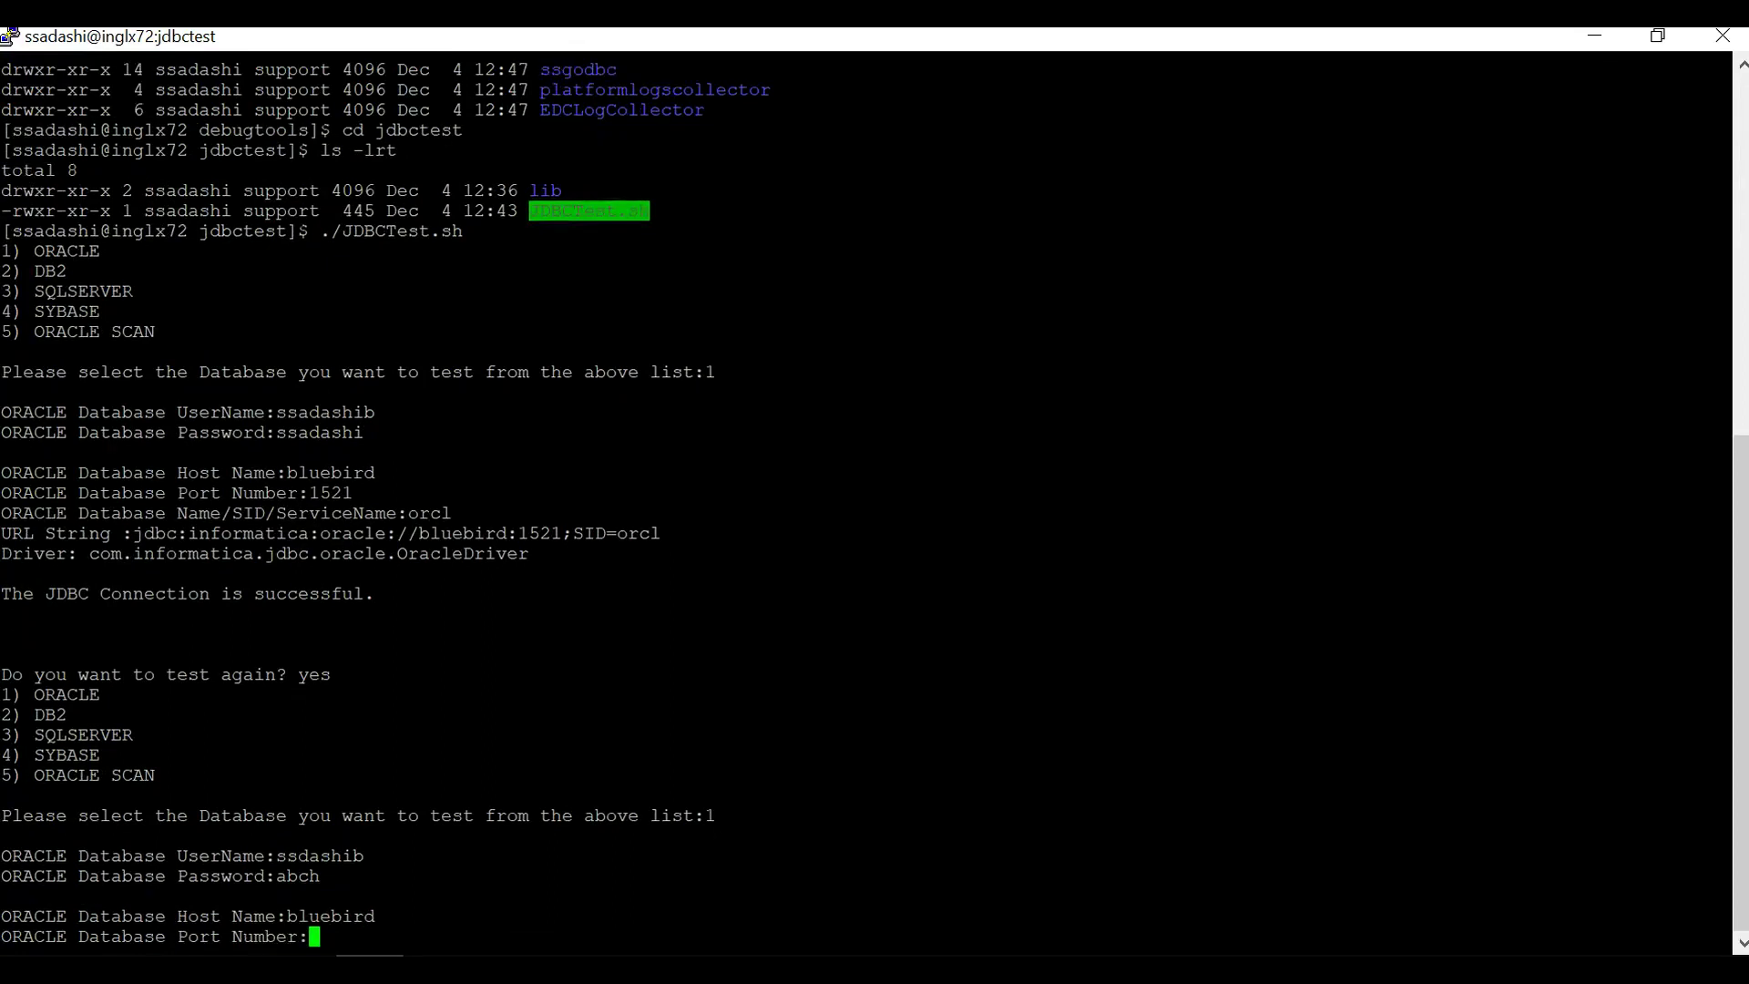
pyautogui.press('Return')
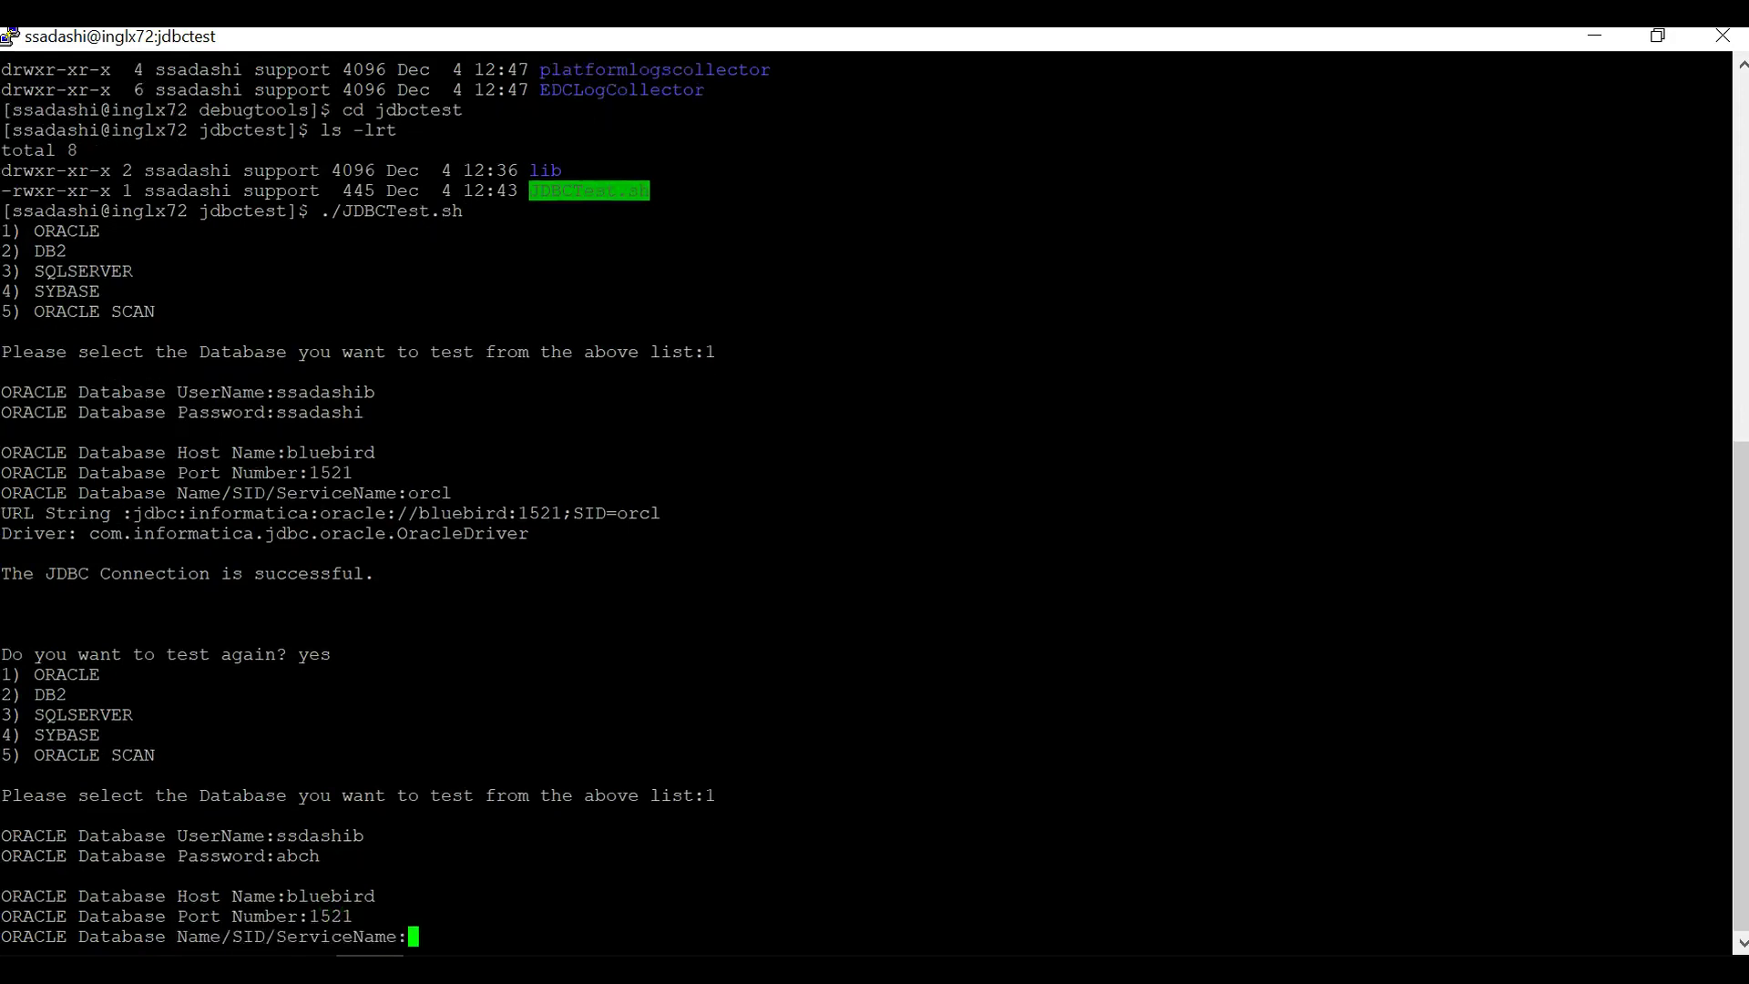
pyautogui.press('Return')
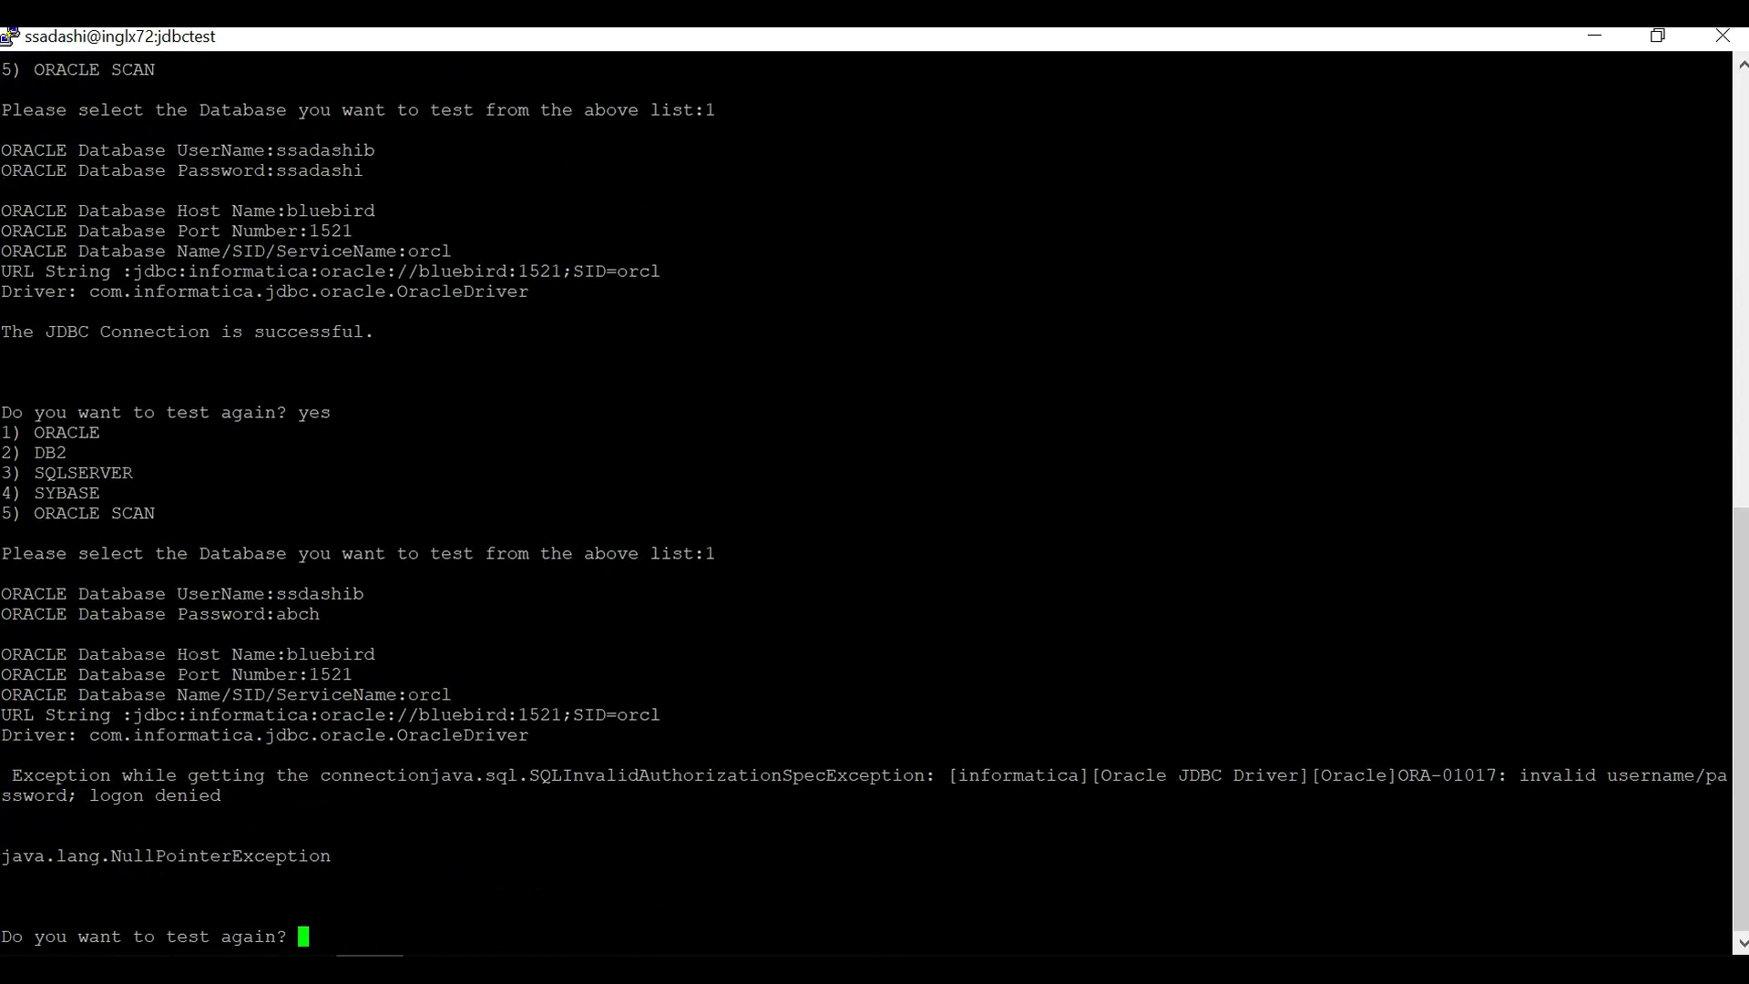